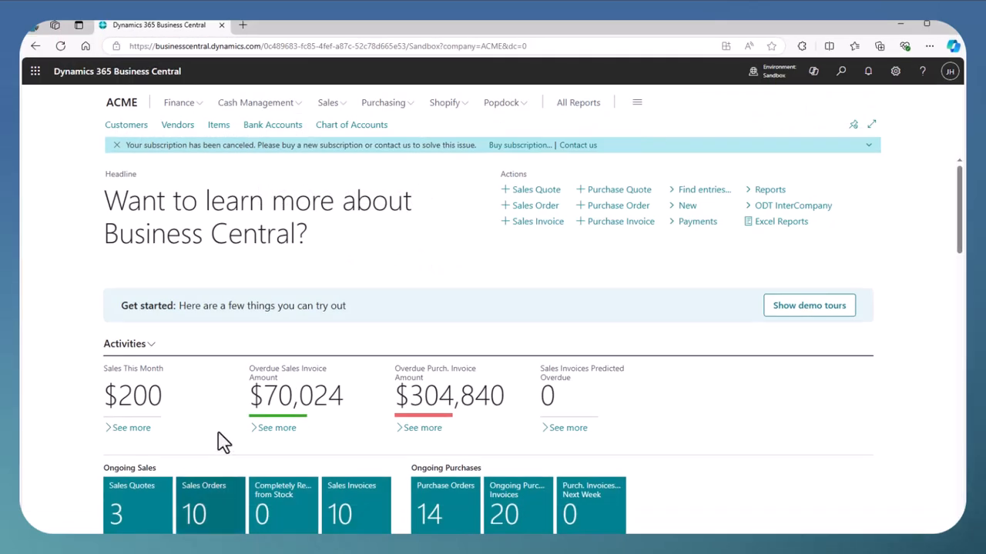
Step: Open the customer list from the sales area and display it as a list instead of tiles
left_click(329, 106)
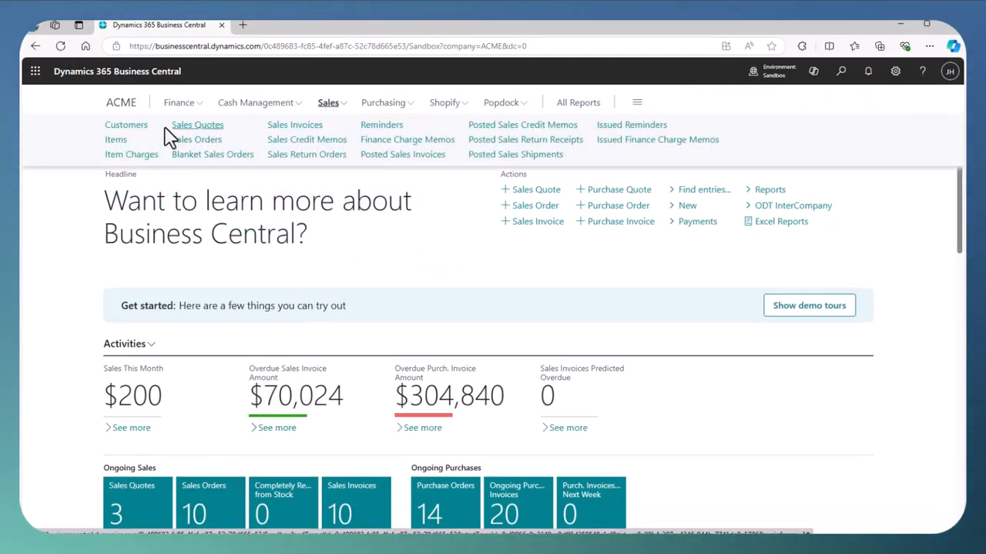
left_click(126, 129)
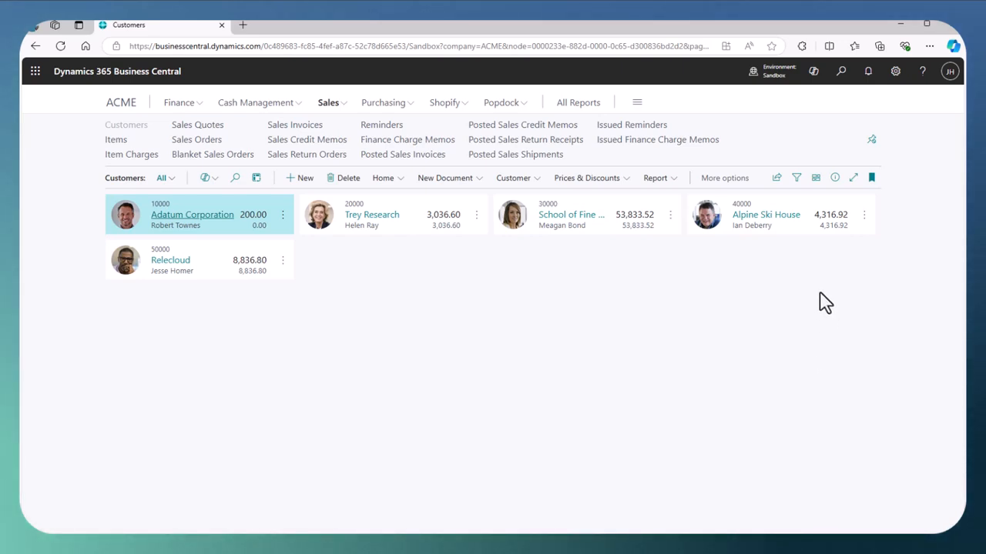
left_click(819, 186)
left_click(757, 207)
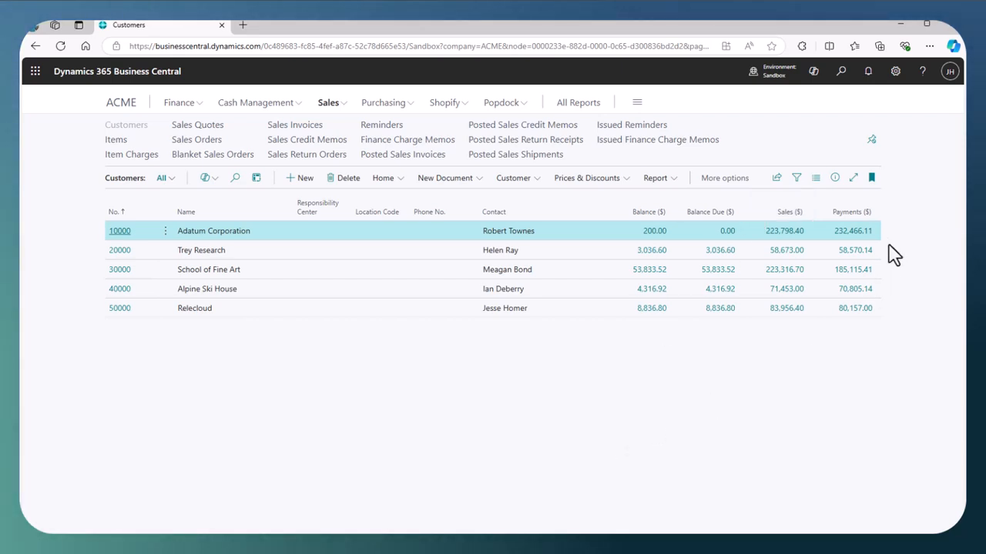
Step: Show the details pane for Adatum Corporation and review its sales history and customer statistics
left_click(834, 179)
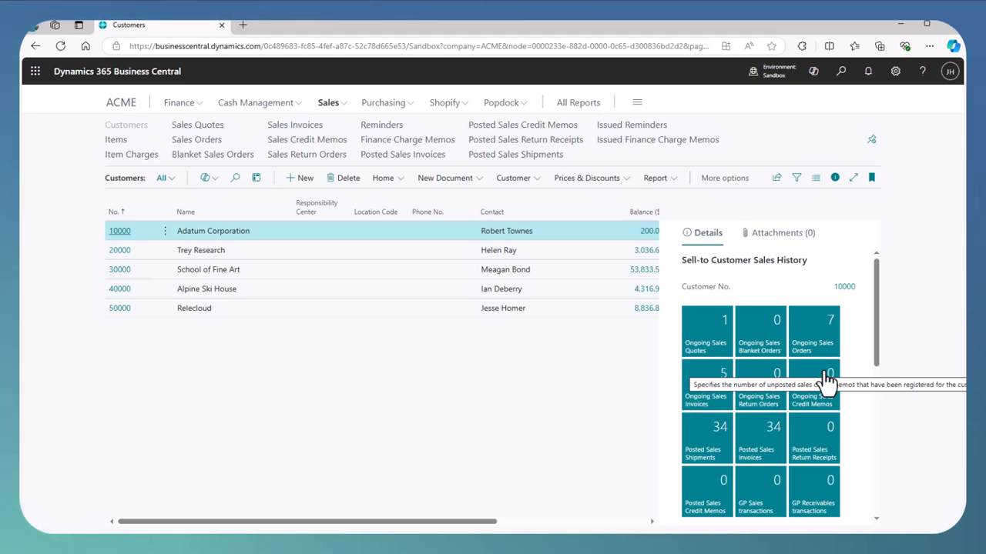
scroll(812, 378, "down", 5)
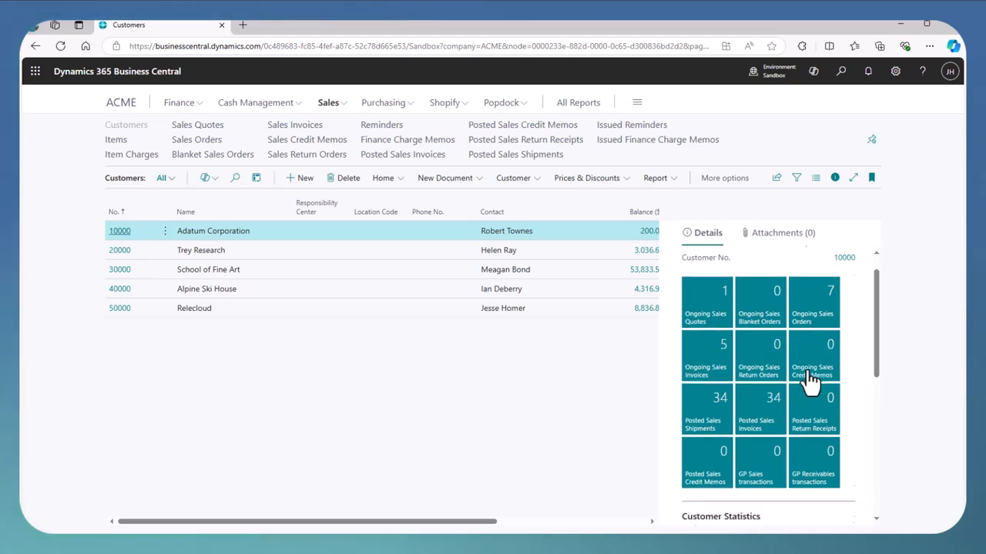
scroll(812, 377, "down", 3)
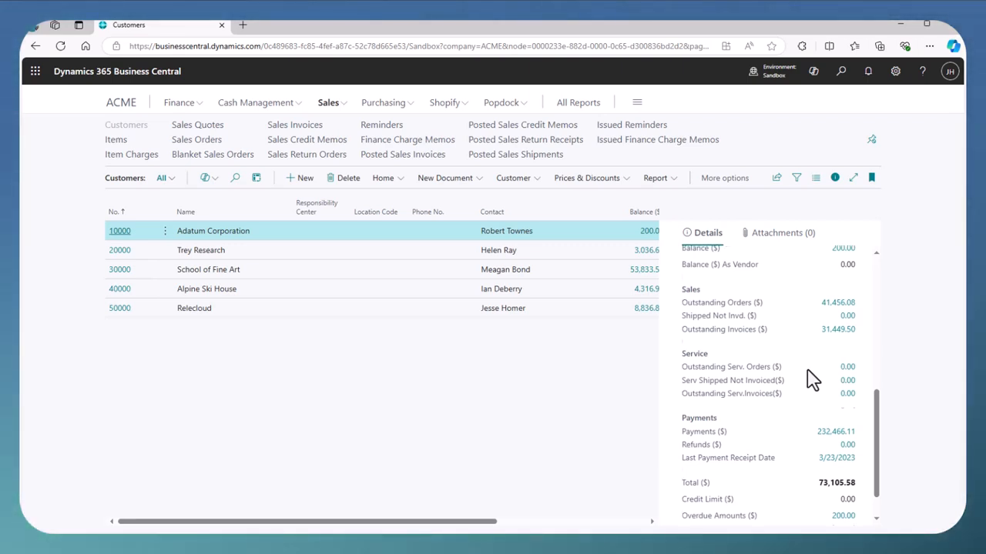
scroll(813, 378, "up", 8)
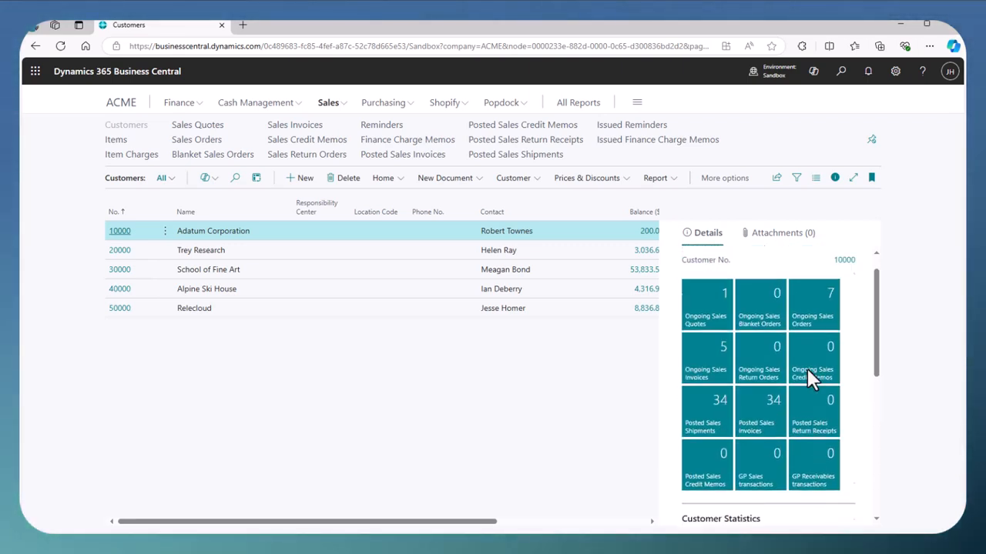
Step: Open the Adatum Corporation customer card and review its address and invoicing details
left_click(123, 234)
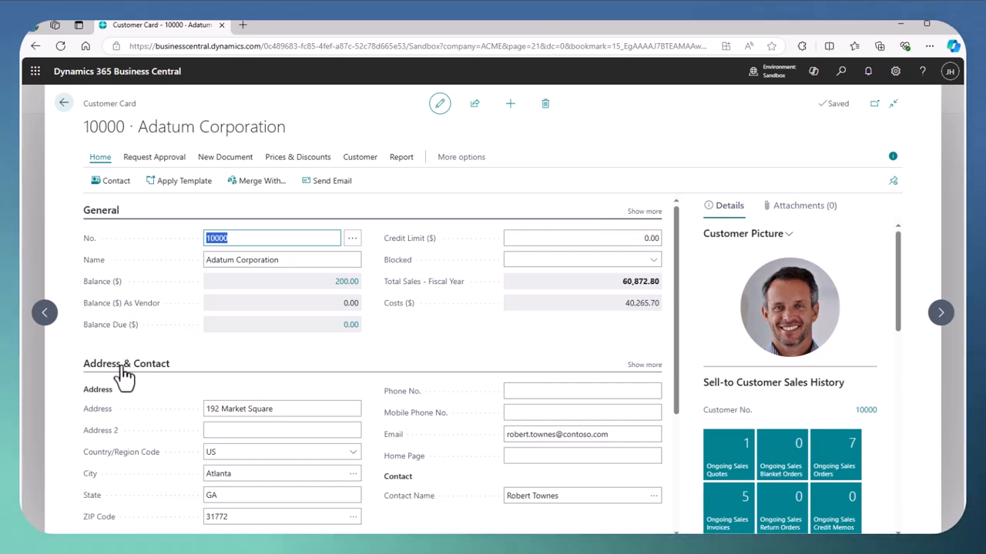
scroll(143, 399, "down", 5)
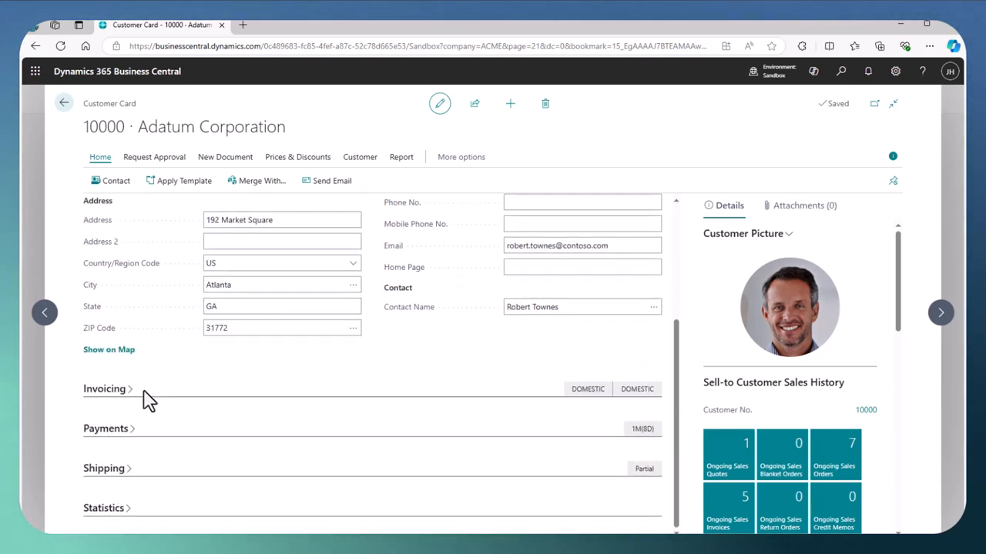
left_click(131, 394)
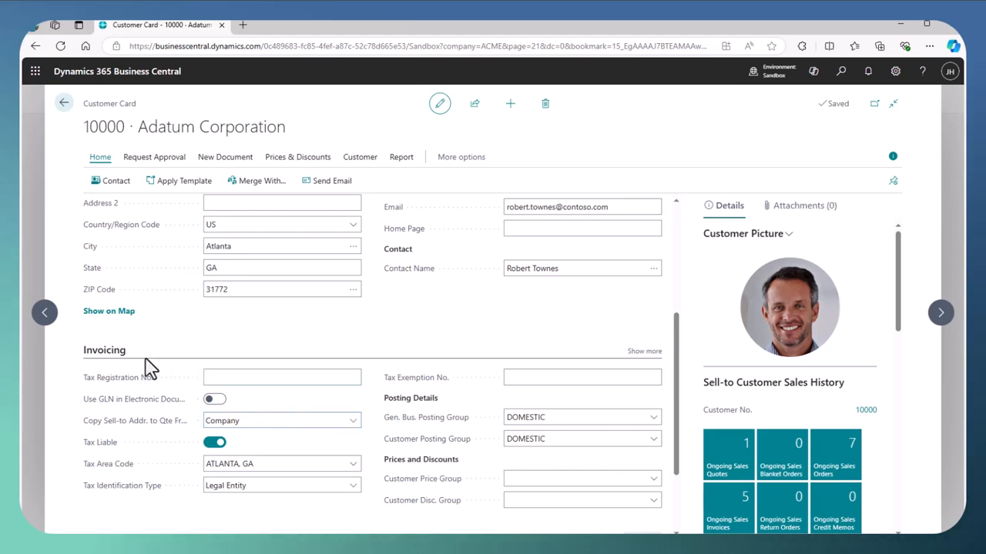
left_click(108, 356)
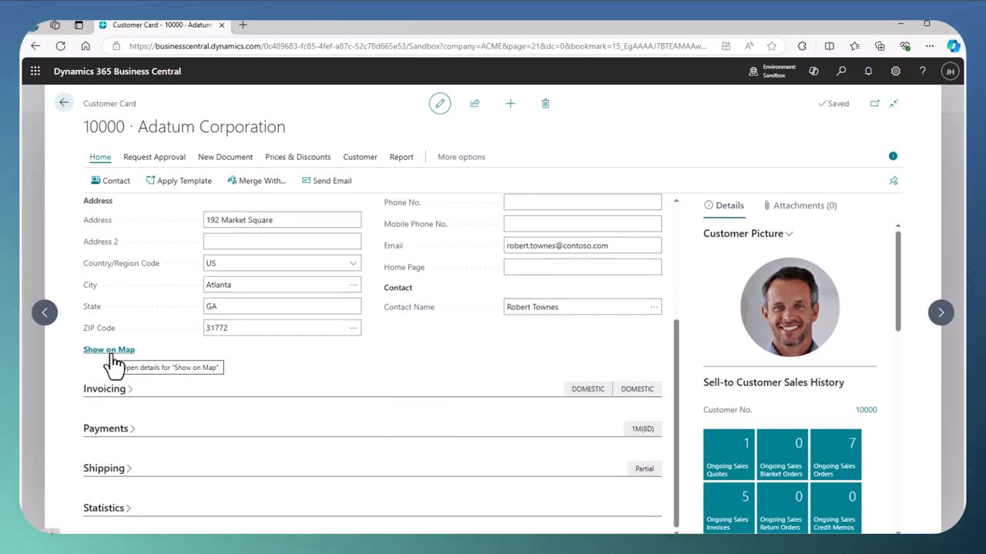
Step: Expand the customer card's Payments section and show all of its fields for review
left_click(103, 433)
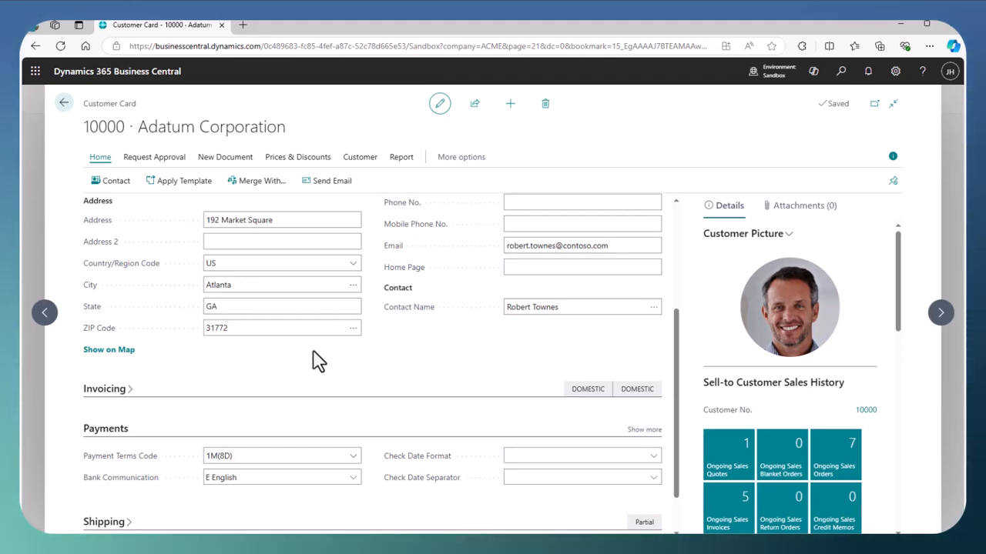
left_click(643, 430)
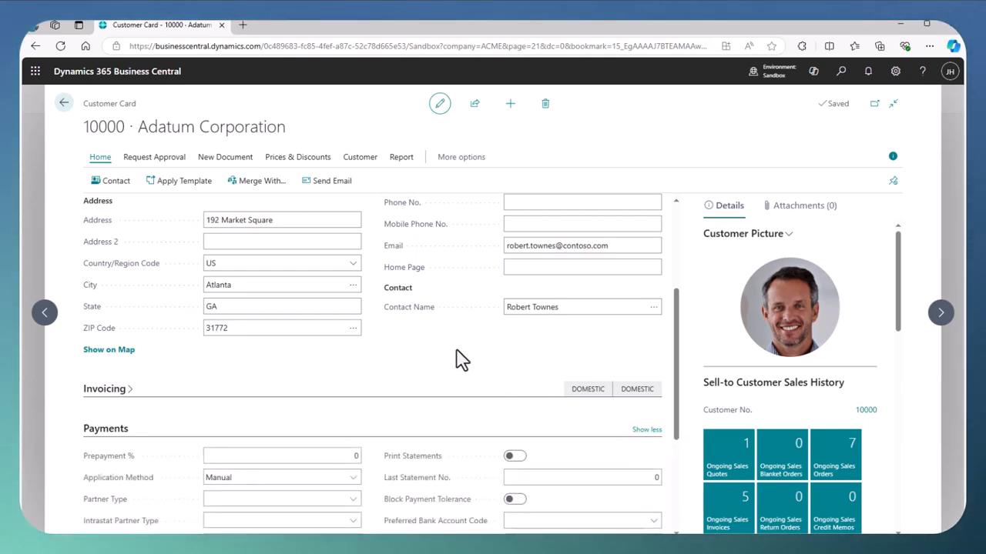
scroll(460, 359, "down", 3)
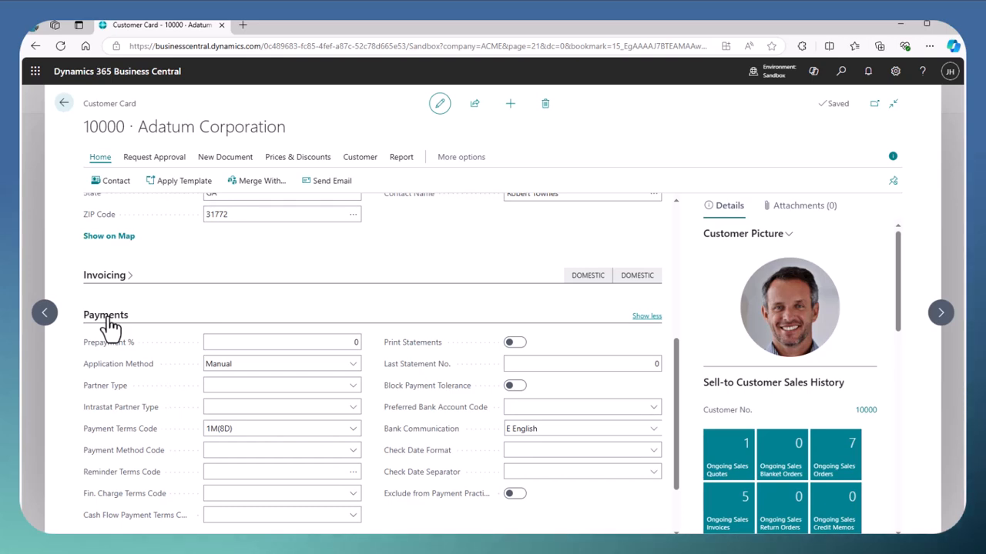
Step: Create a new sales invoice for Adatum Corporation with an item line for 1896-S ATHENS Desk, quantity 1
left_click(226, 159)
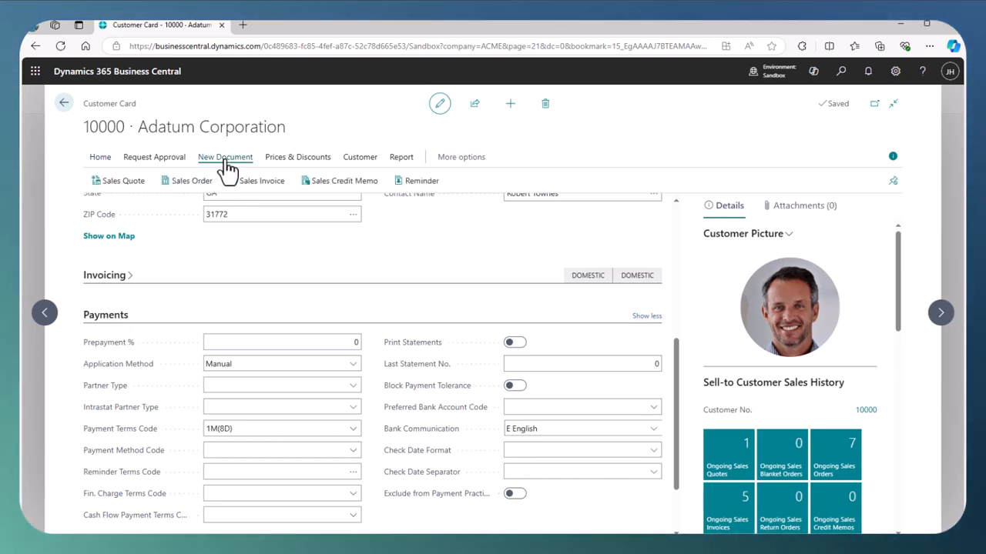
left_click(262, 187)
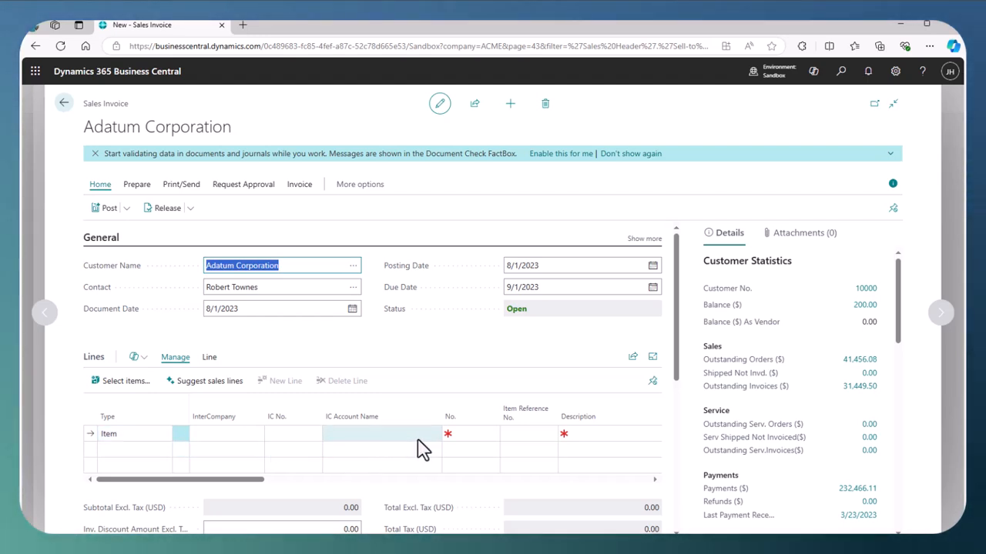
left_click(476, 434)
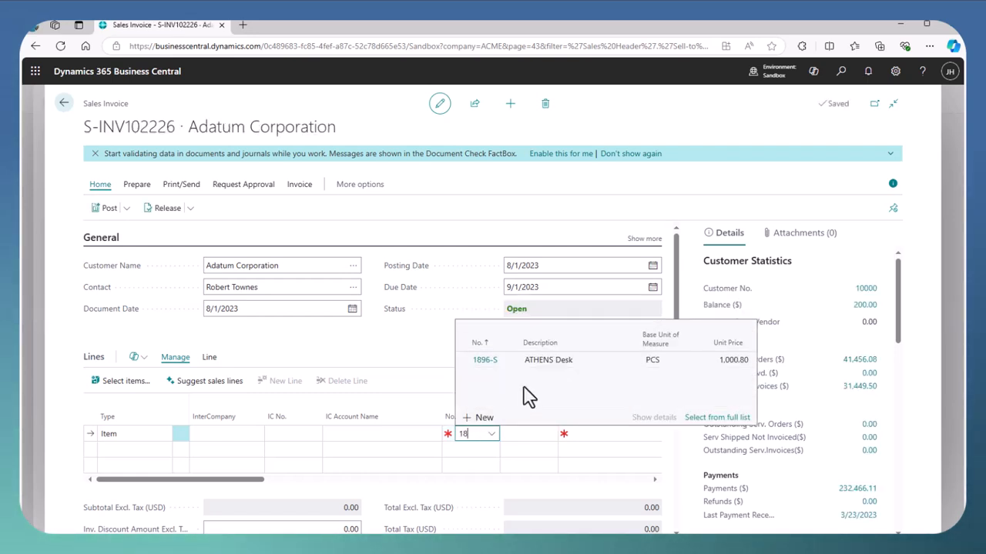
left_click(485, 362)
key("Tab")
key("Tab")
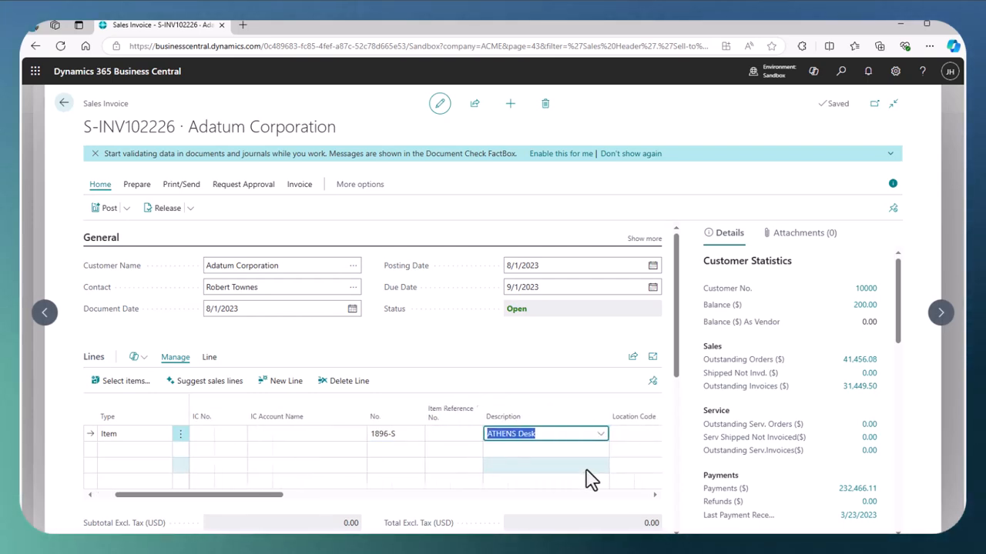
key("Tab")
key("Tab")
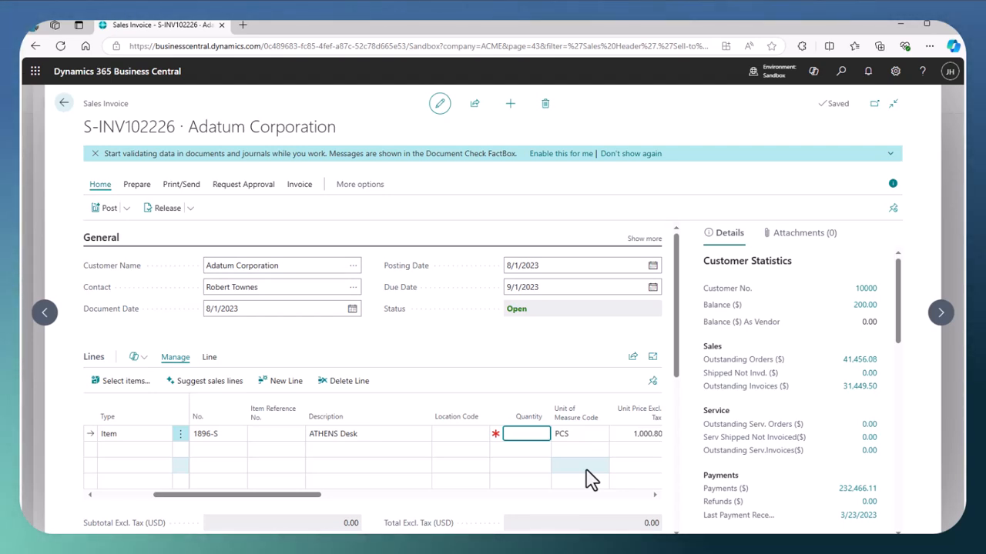
type("1")
key("Tab")
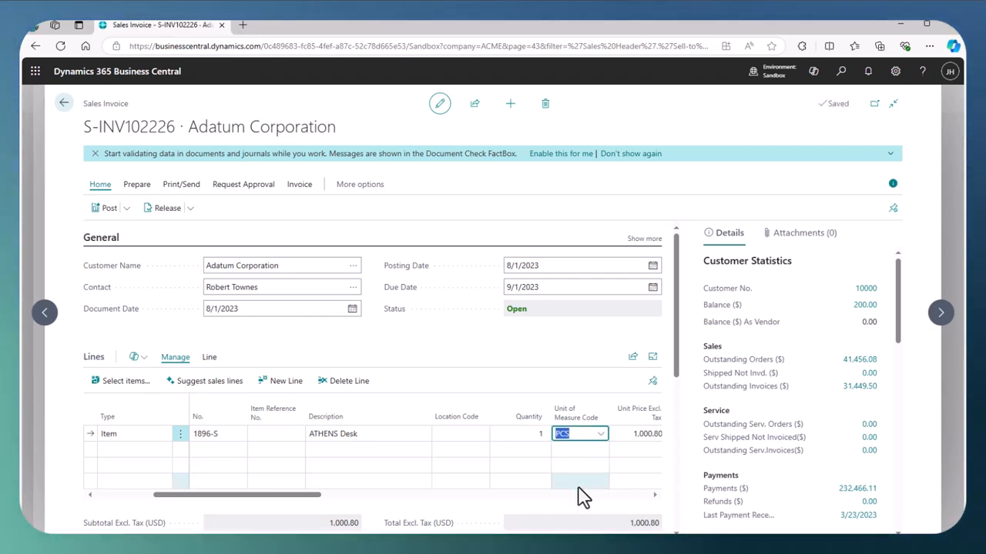
Step: Review the remaining columns of the invoice line and preview the invoice's posting entries
scroll(564, 510, "right", 5)
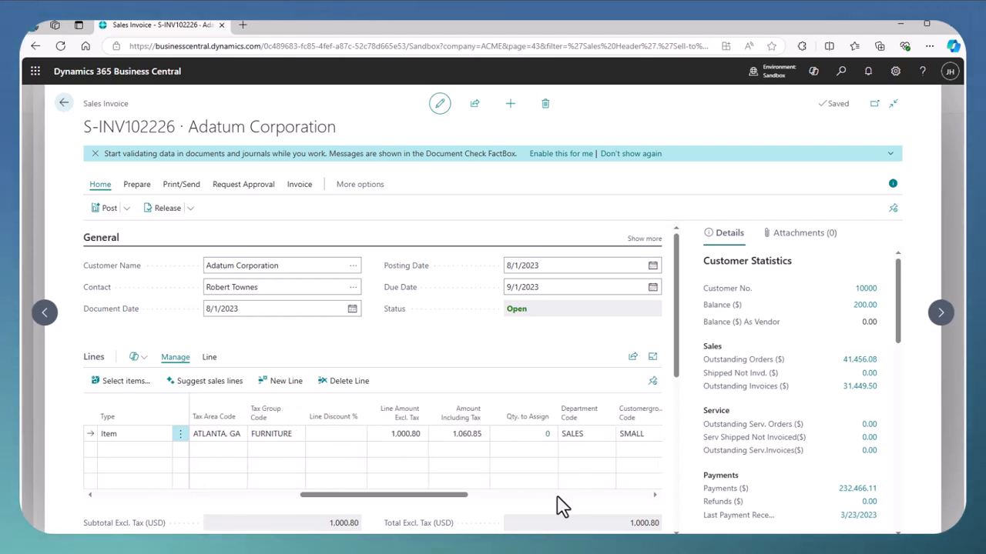
left_click_drag(466, 502, 473, 502)
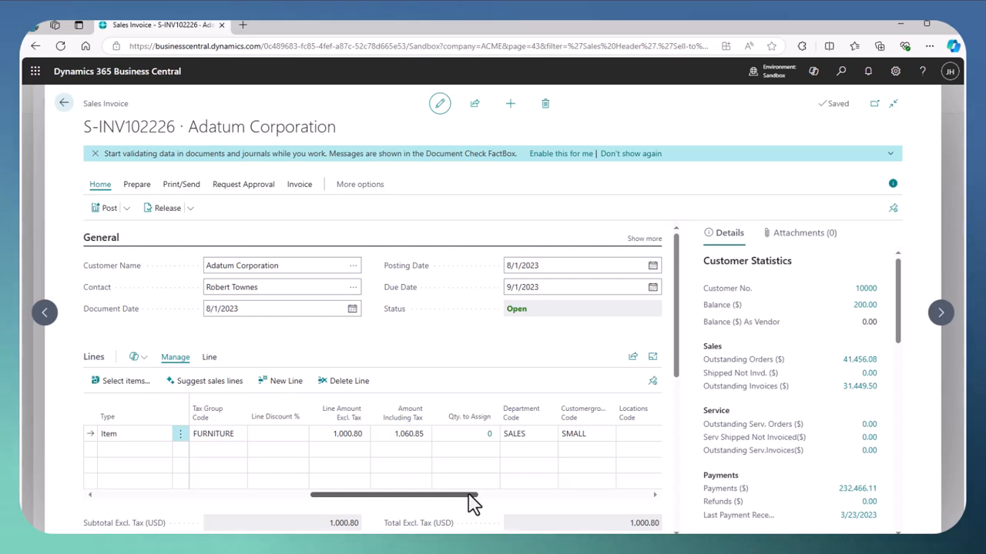
left_click_drag(471, 503, 244, 499)
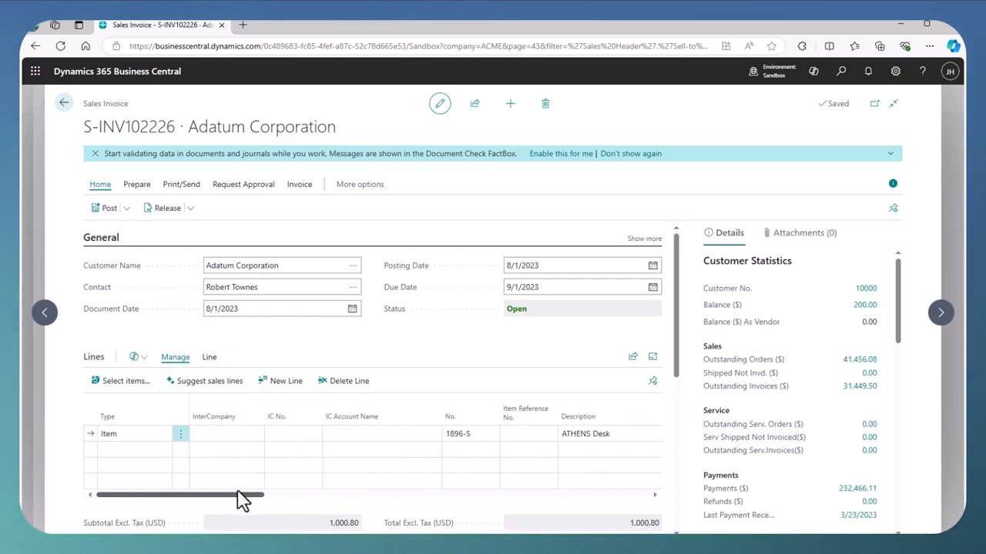
left_click(127, 208)
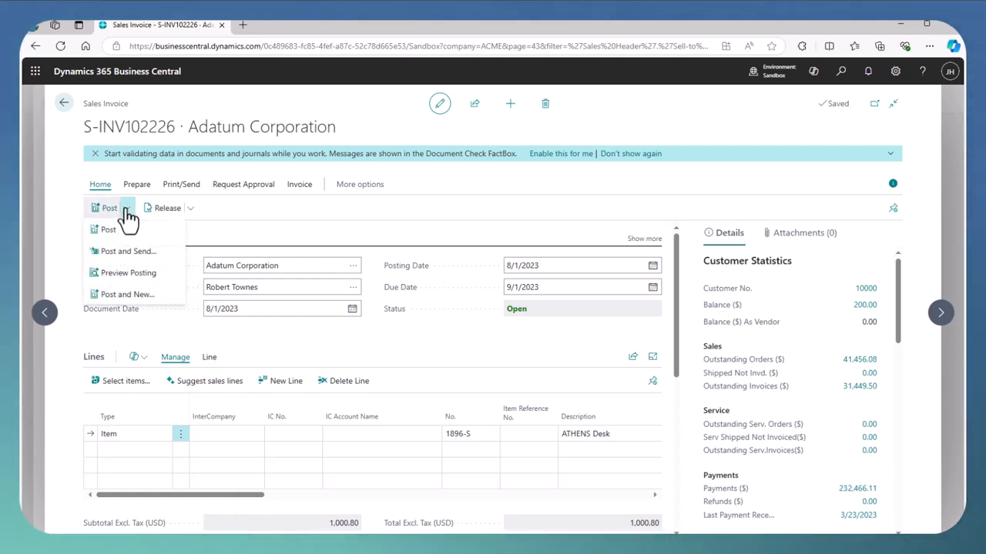
left_click(133, 273)
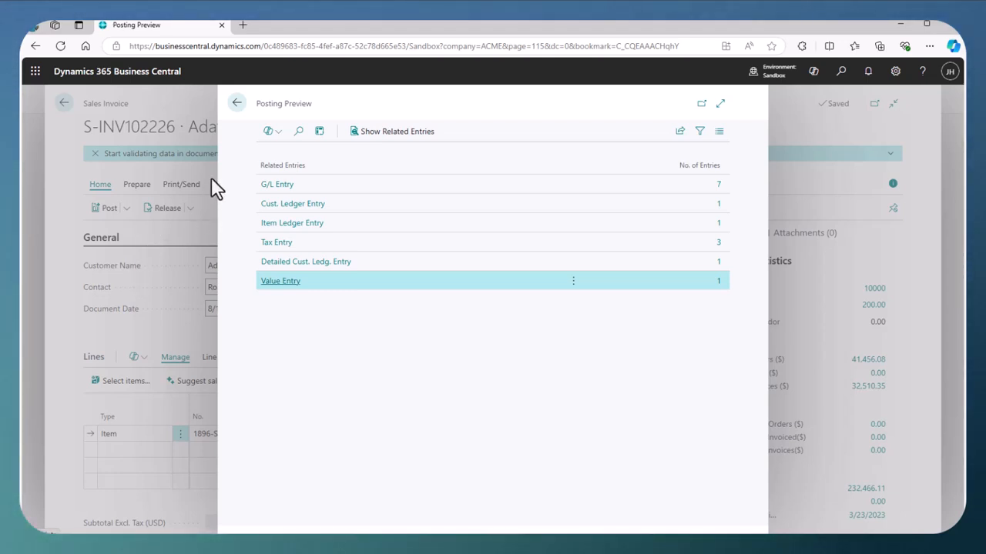
left_click(236, 103)
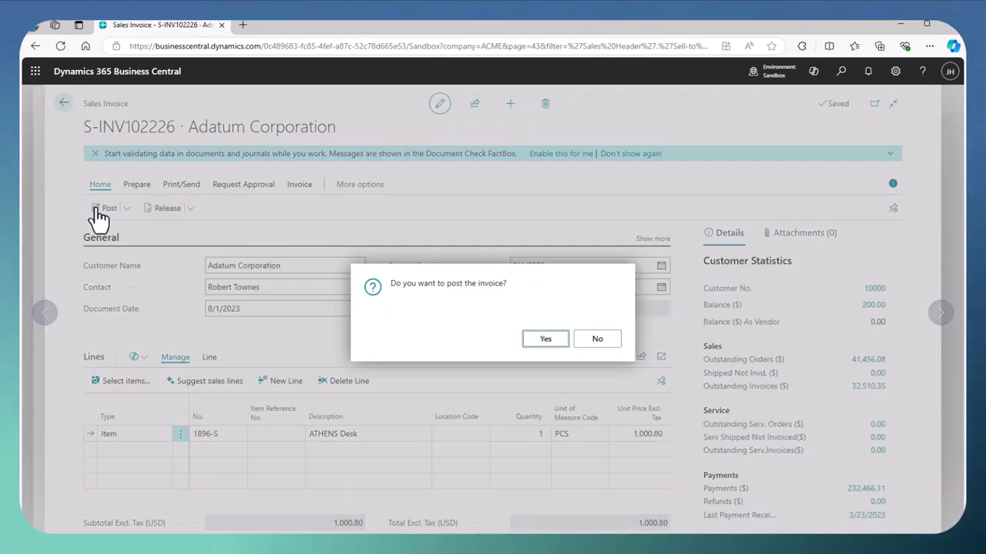
Step: Post the sales invoice and open the posted invoice, dismissing the introductory tip to review its lines and totals
left_click(550, 343)
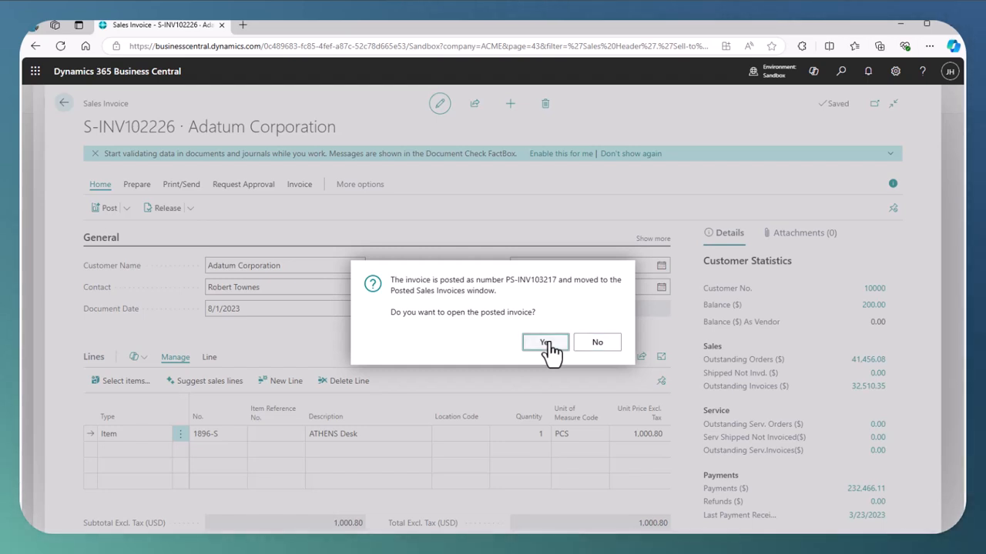
left_click(545, 343)
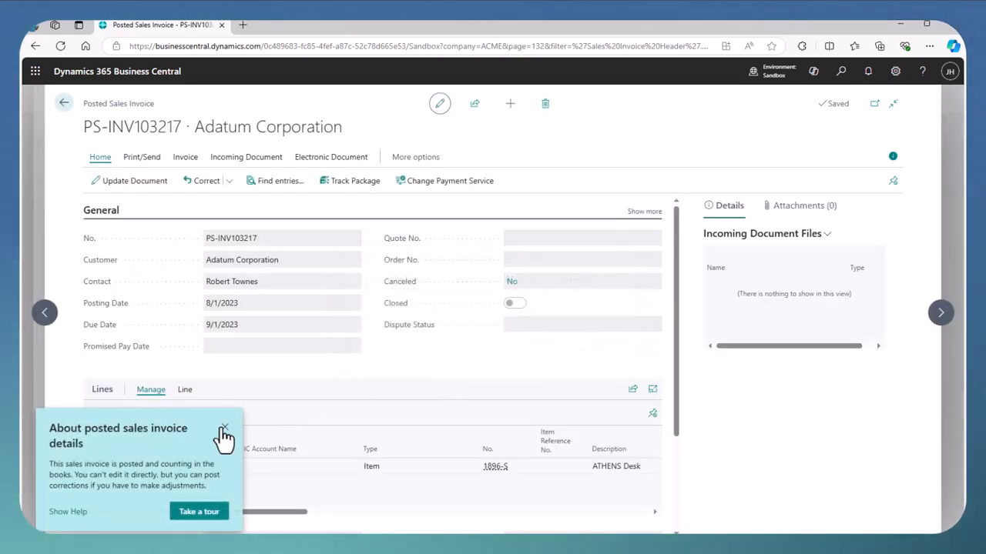
left_click(225, 428)
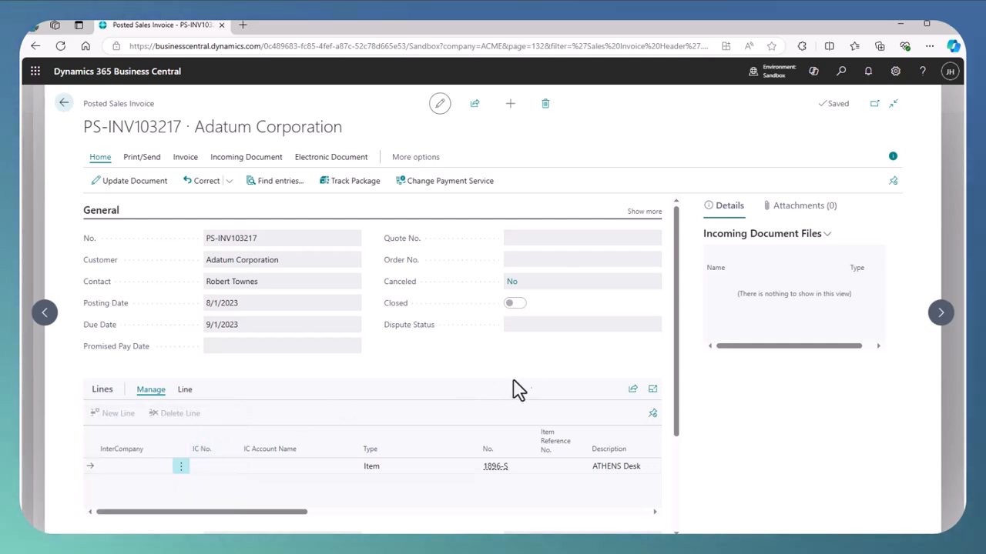
scroll(506, 389, "down", 1)
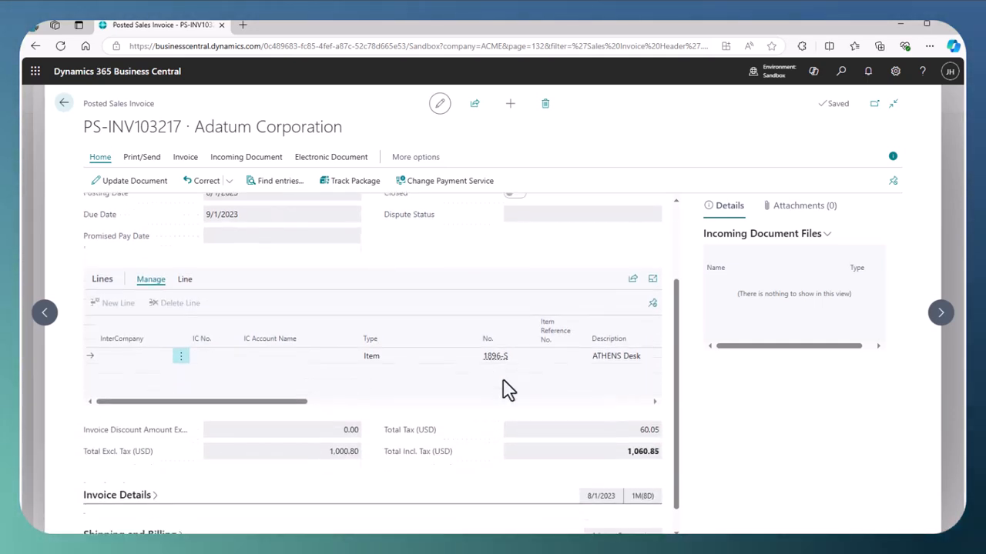
scroll(506, 389, "up", 1)
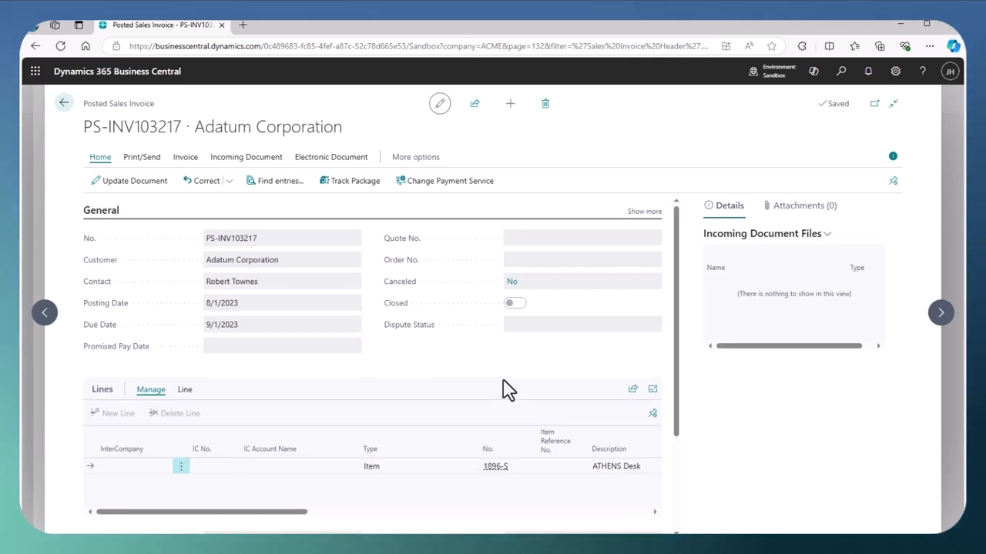
Step: Review the email and new-document actions on the Adatum Corporation customer card and return to the customer list
left_click(62, 105)
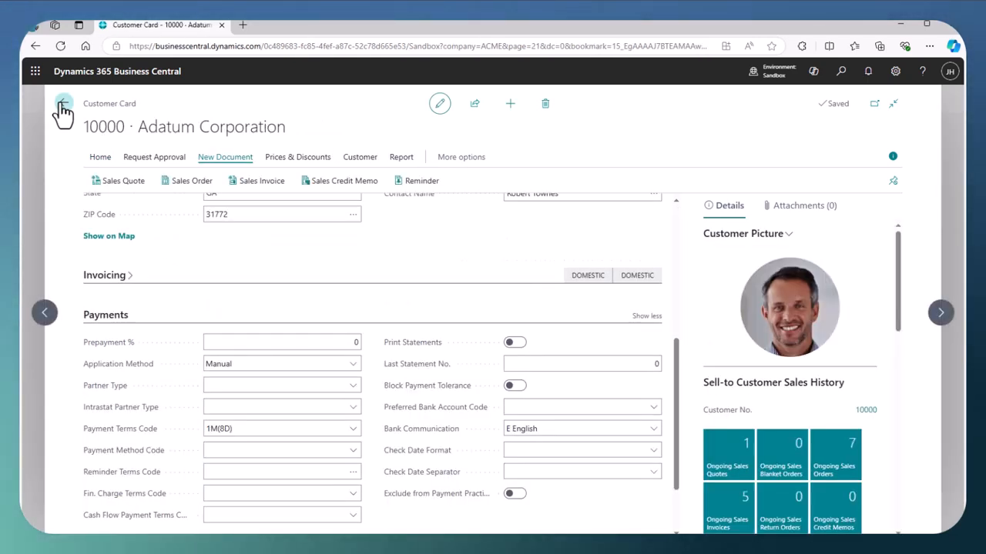
left_click(101, 164)
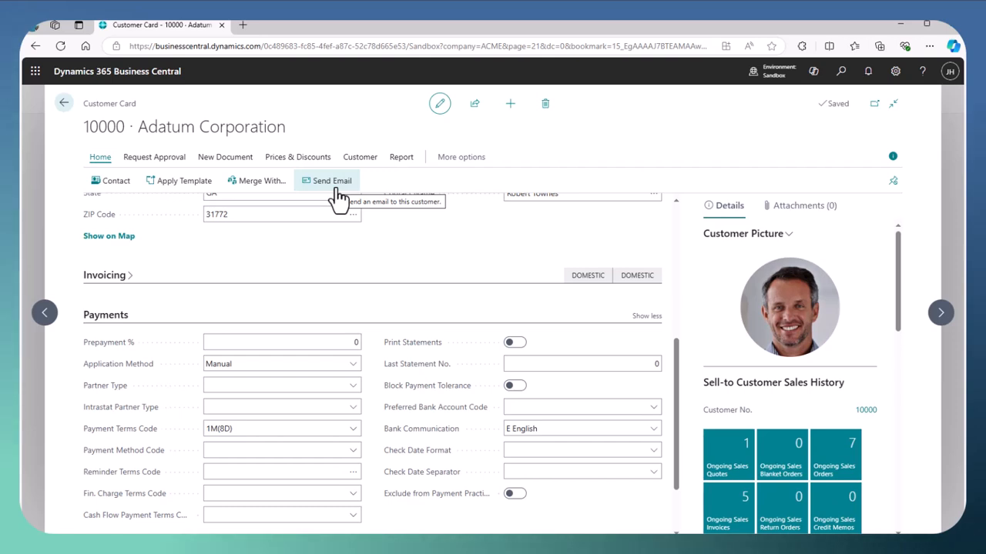
left_click(226, 164)
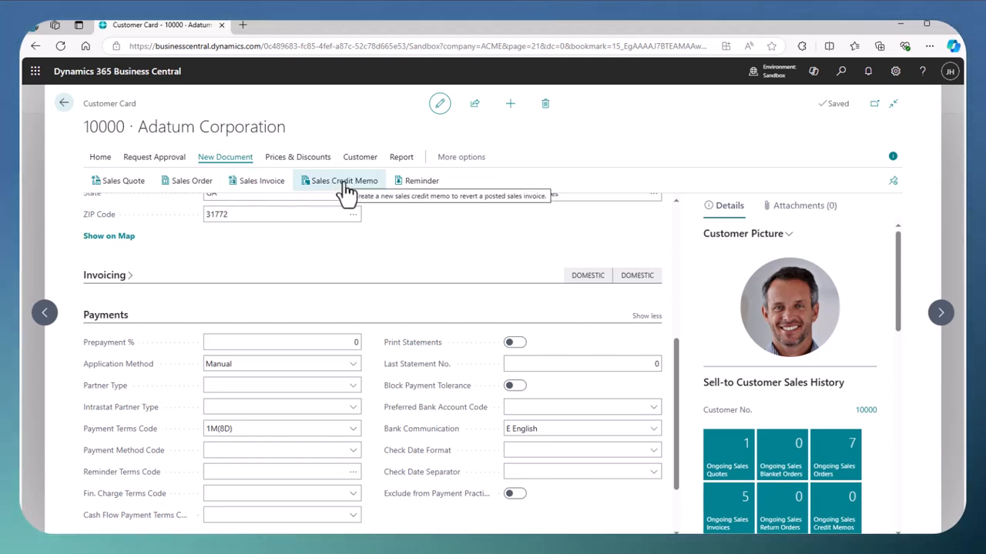
left_click(65, 105)
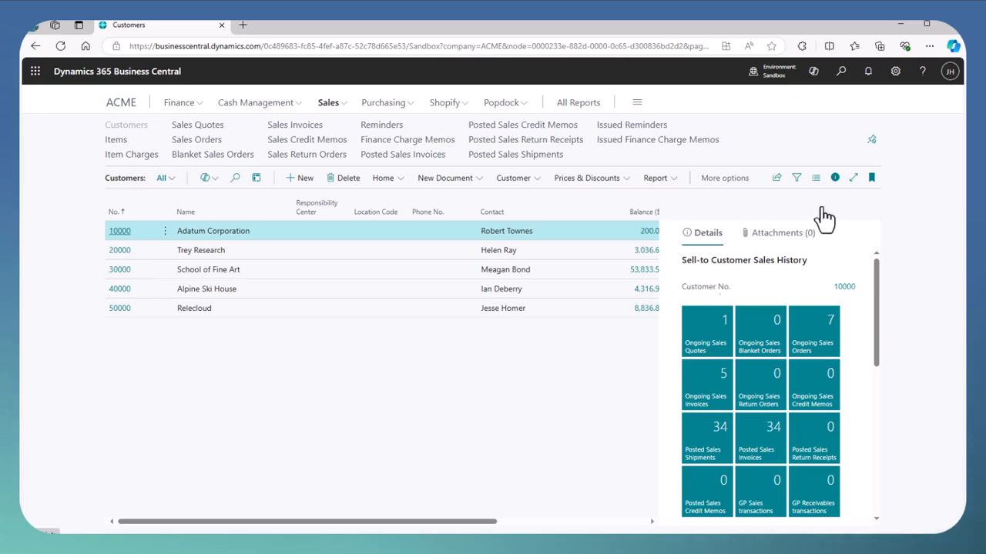
Step: Search for "aged rece" and open the options for the Aged Accounts Receivable report under Reports and Analysis
left_click(843, 72)
type("aged ")
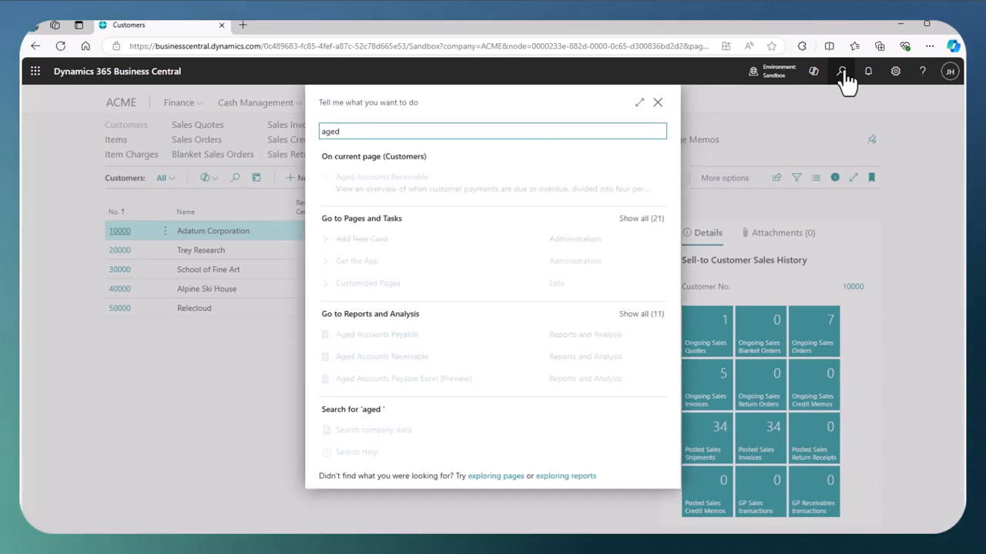
type("recev")
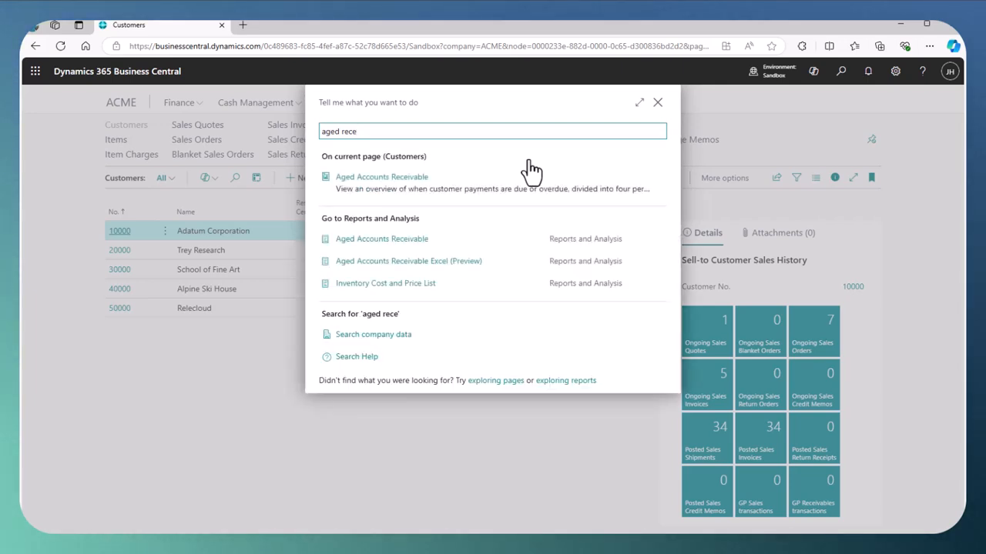
left_click(383, 239)
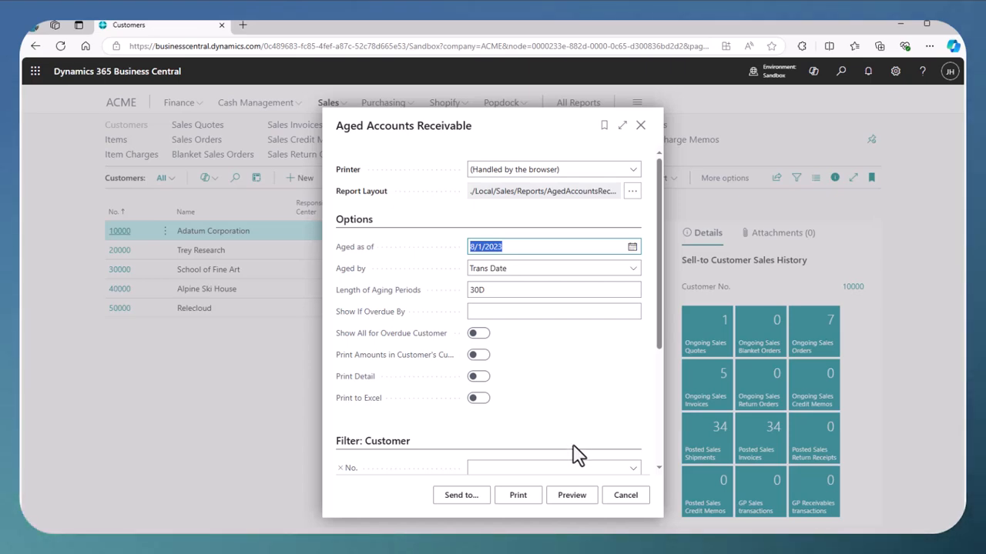
Step: Preview the Aged Accounts Receivable report with its existing options, review the customer aging balances, and close the report to return to the customer list
left_click(570, 499)
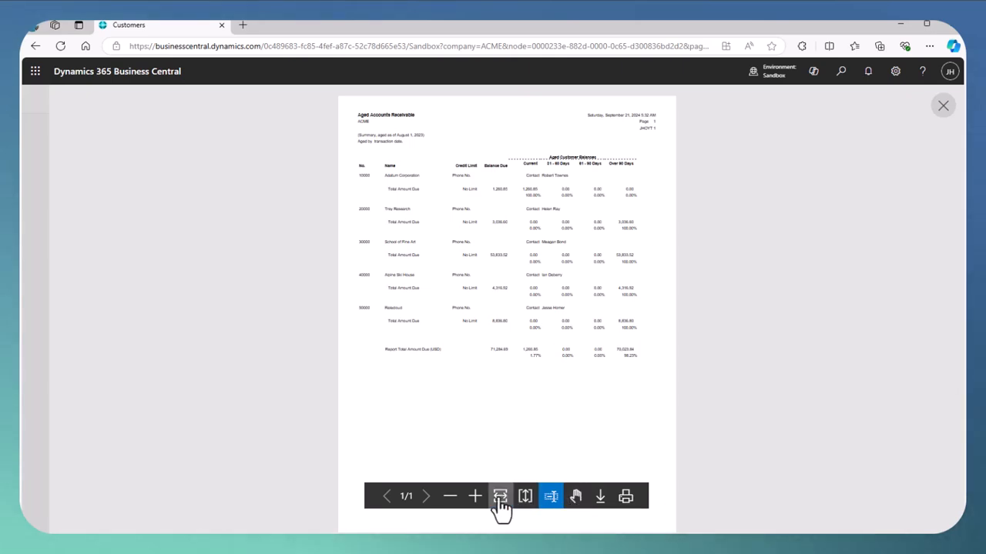
left_click(475, 497)
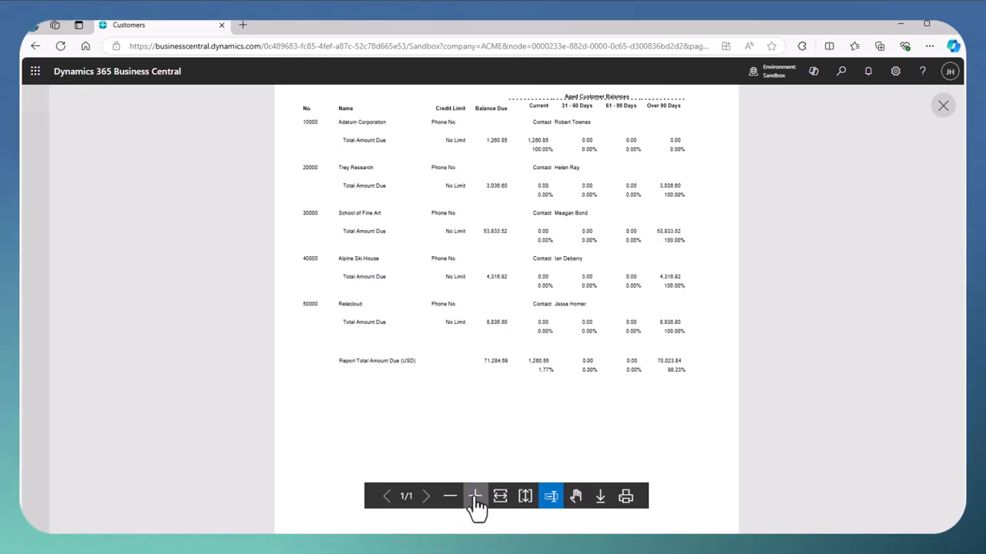
scroll(640, 399, "up", 1)
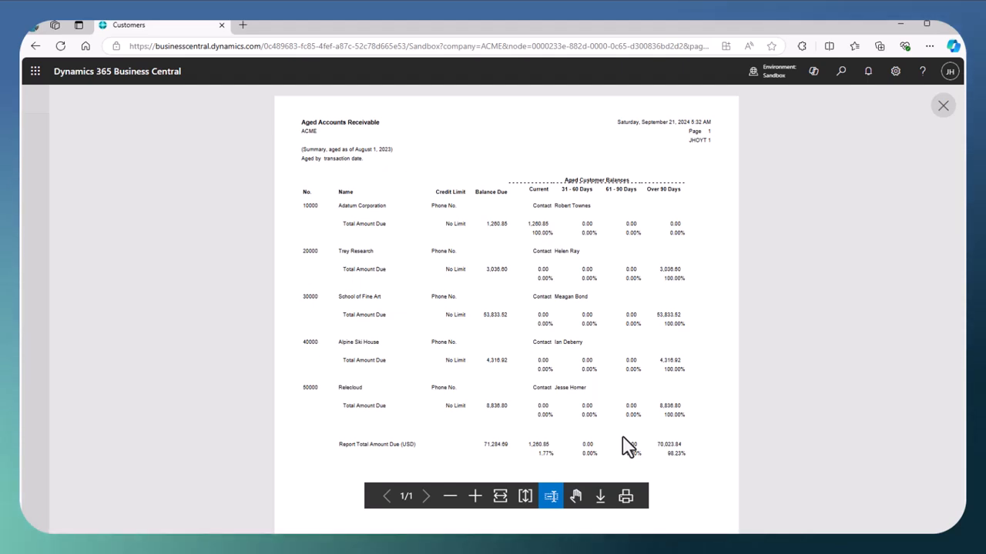
left_click(943, 105)
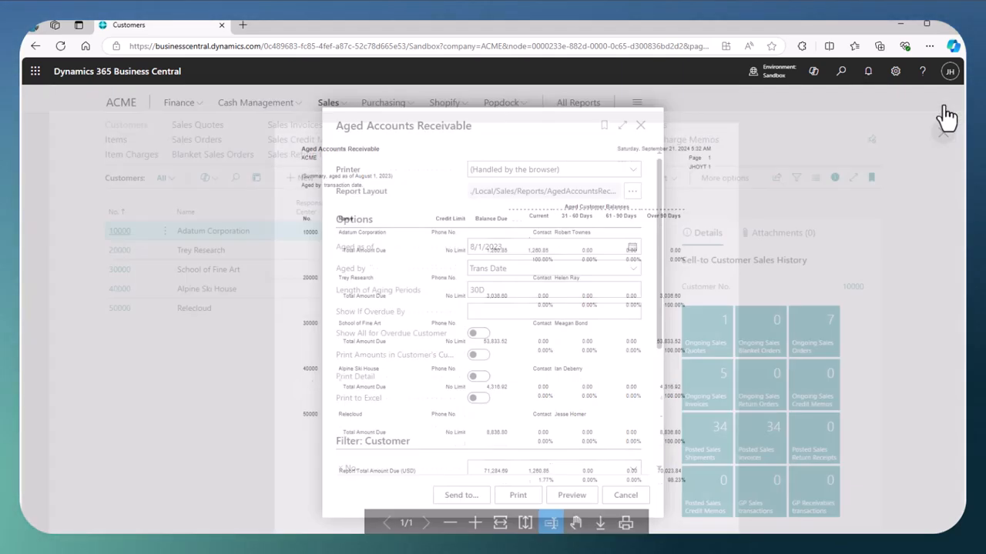
left_click(641, 126)
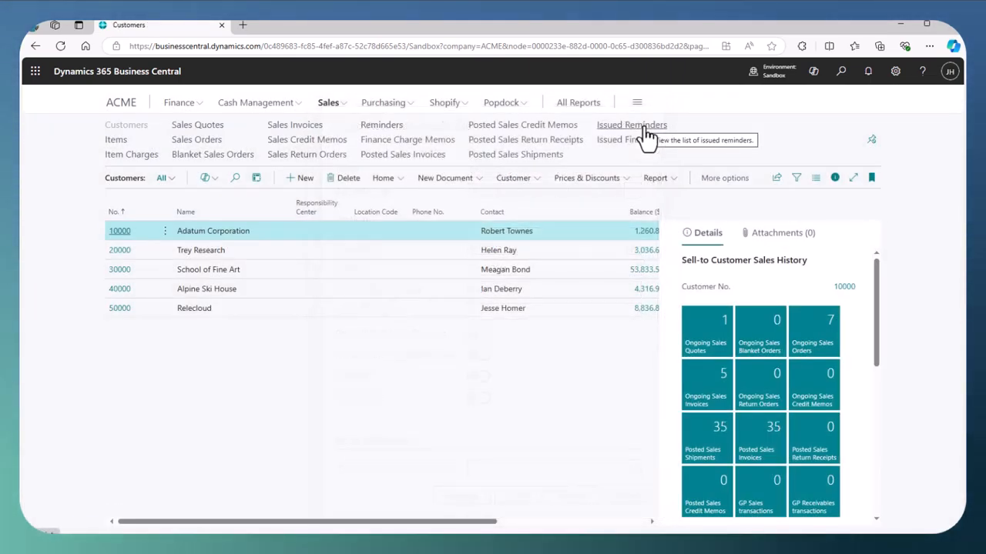